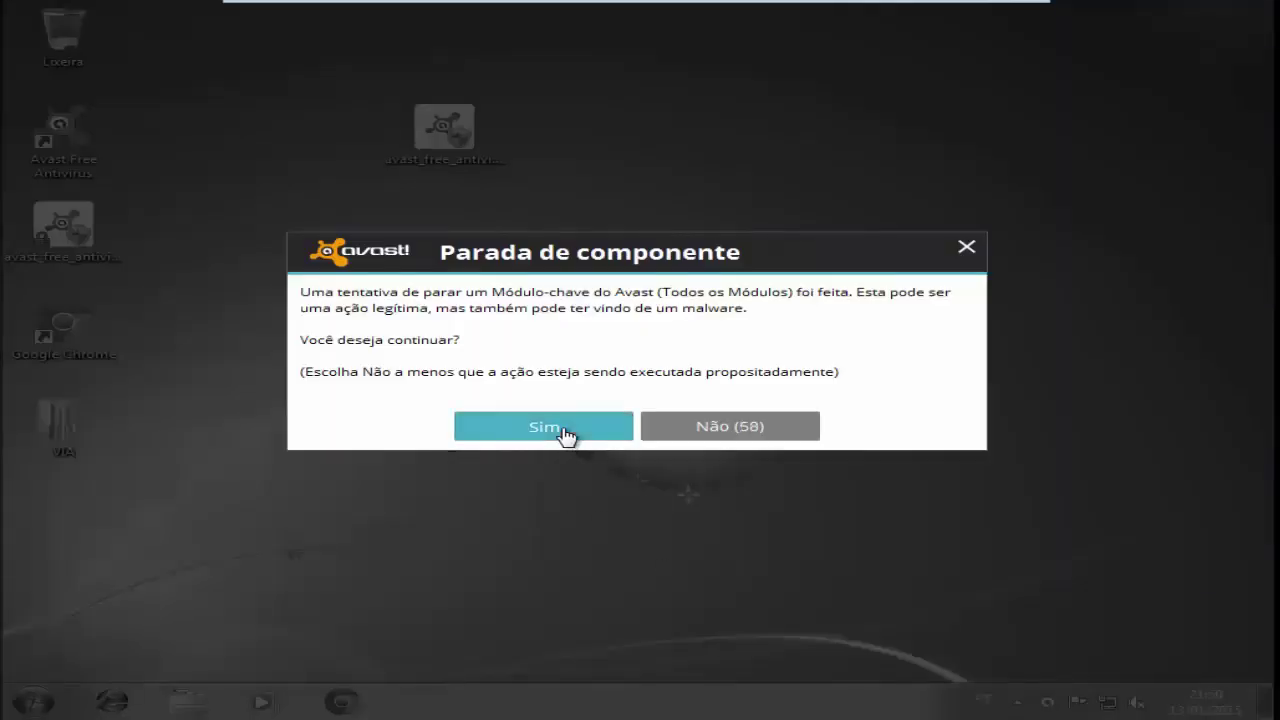
Confirm stopping all Avast protection modules and re-enable them all.
{"action": "left_click", "coordinate": [544, 426]}
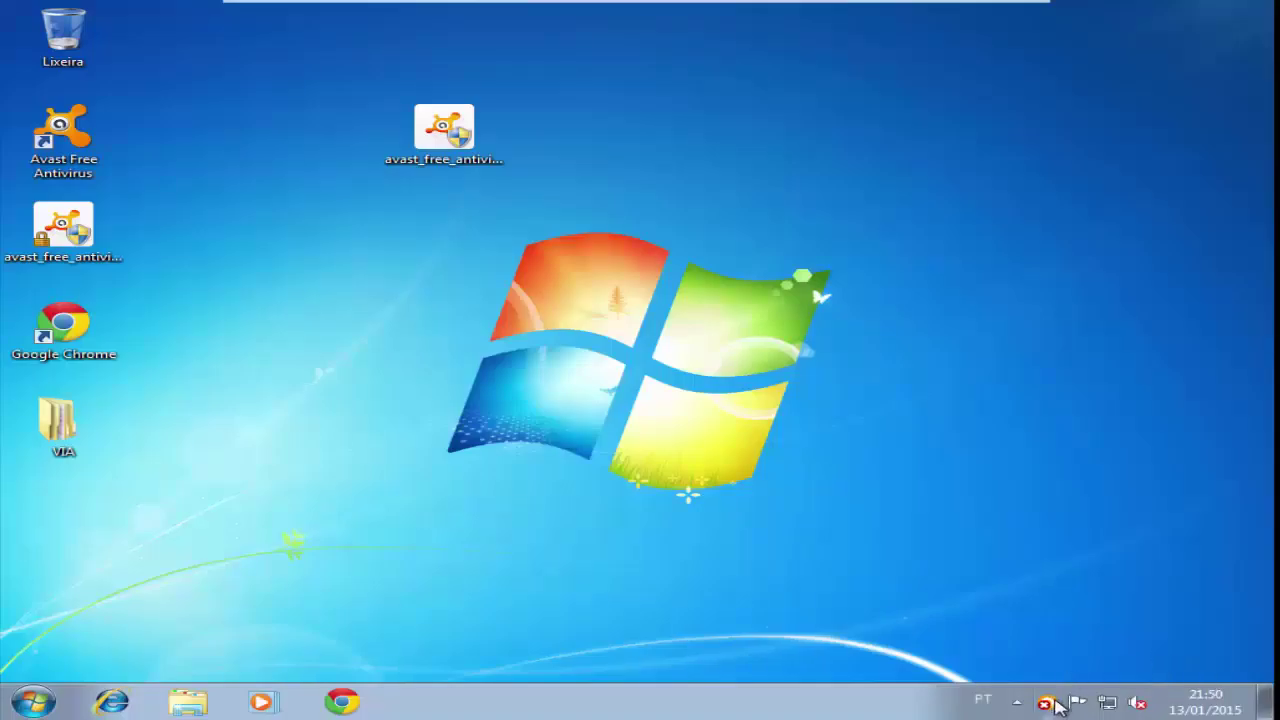
{"action": "right_click", "coordinate": [1050, 702]}
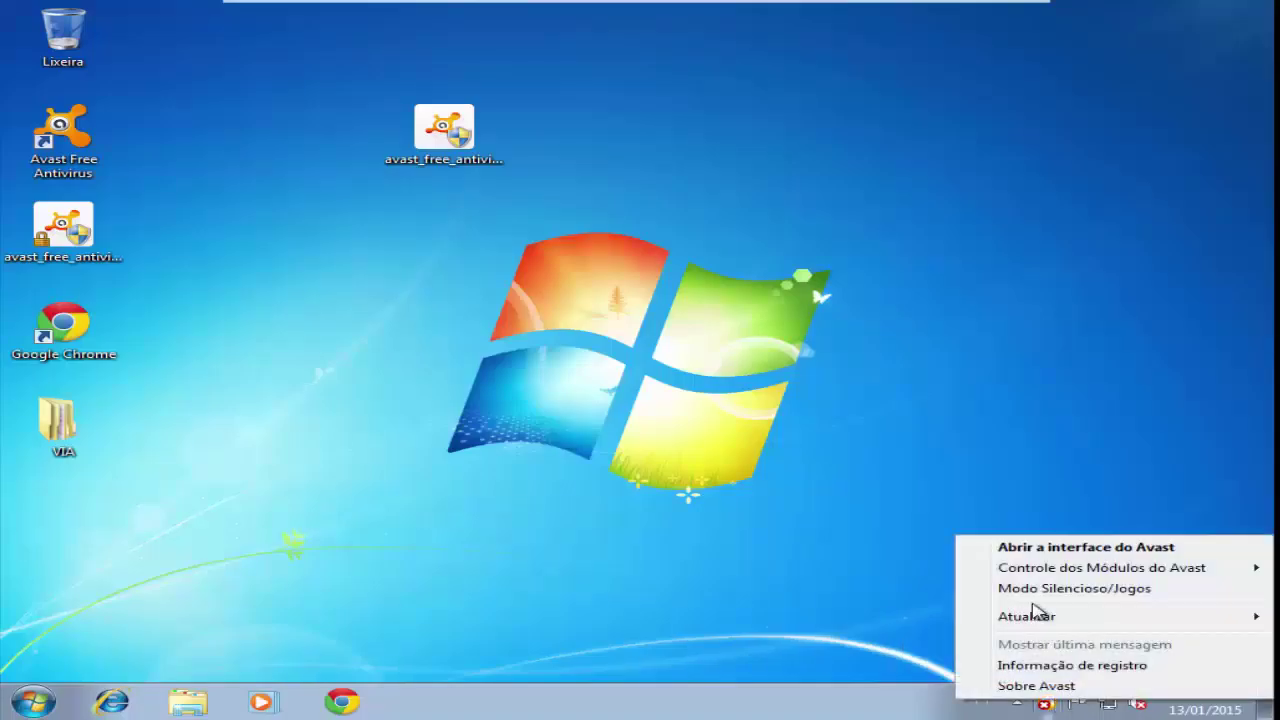
{"action": "mouse_move", "coordinate": [1034, 577]}
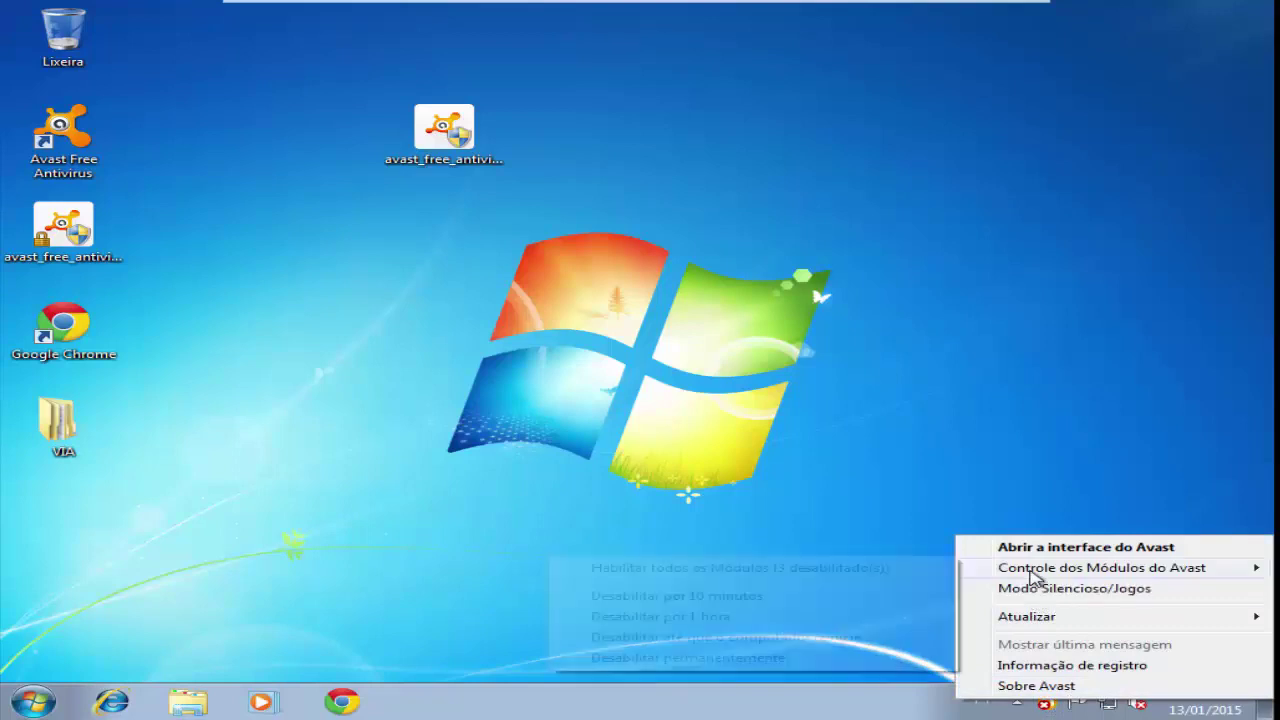
{"action": "left_click", "coordinate": [750, 568]}
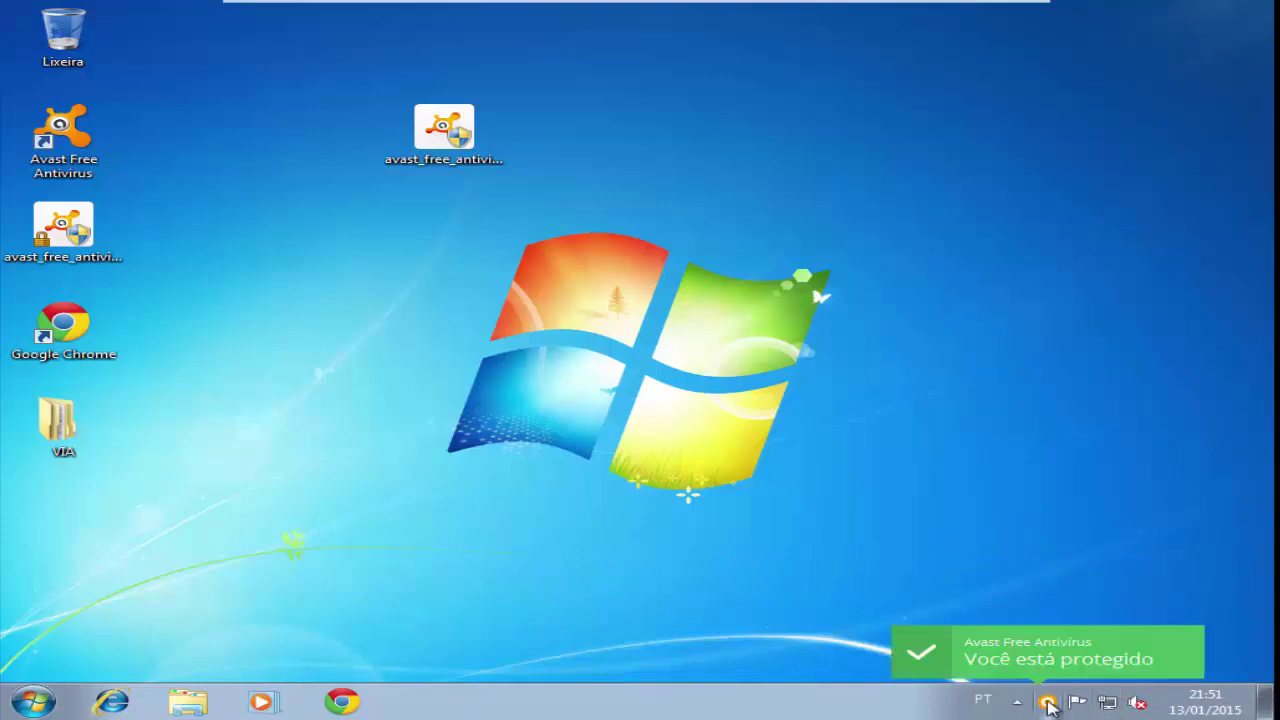
Open the Avast settings through its About page and show the Proteção Ativa section.
{"action": "right_click", "coordinate": [1047, 705]}
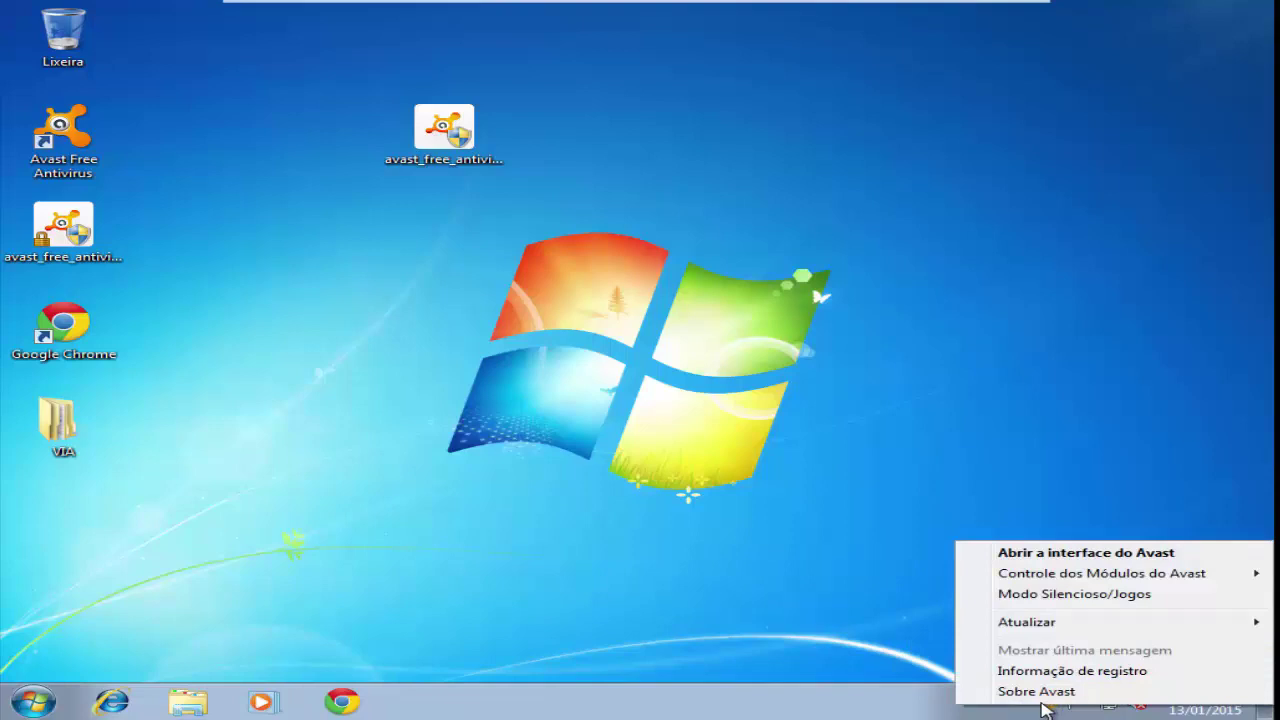
{"action": "mouse_move", "coordinate": [1048, 583]}
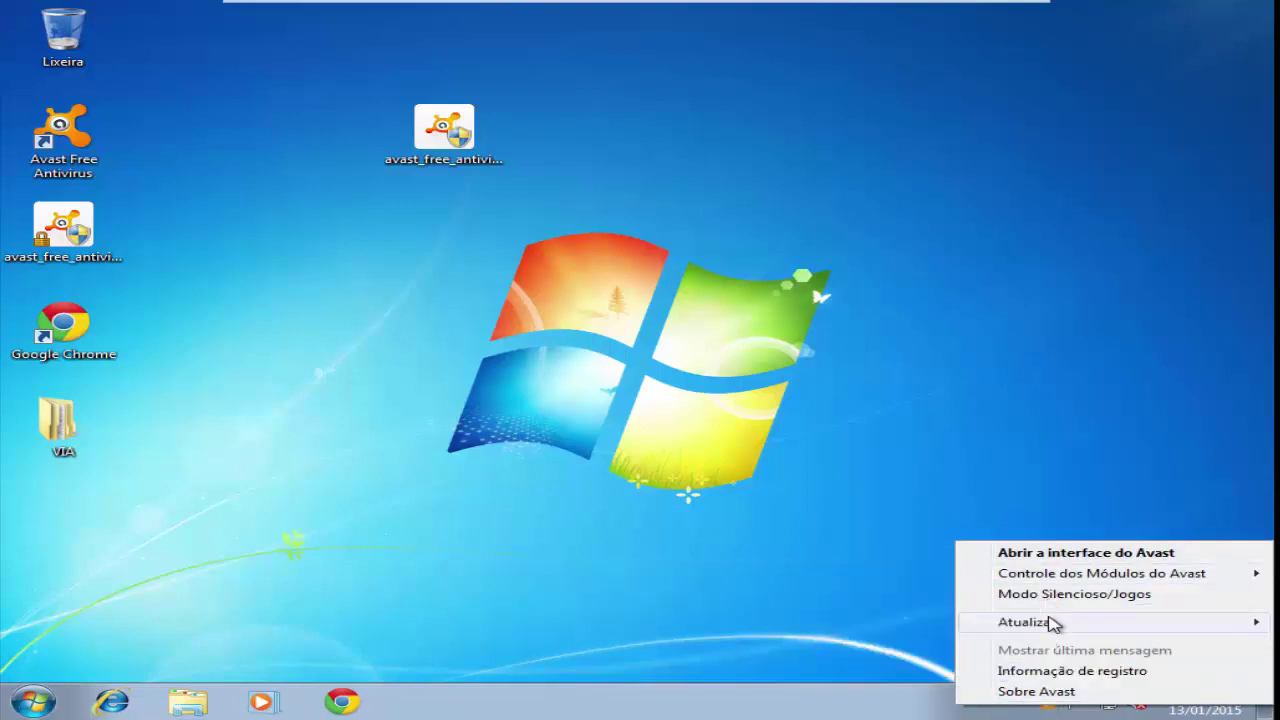
{"action": "left_click", "coordinate": [1044, 691]}
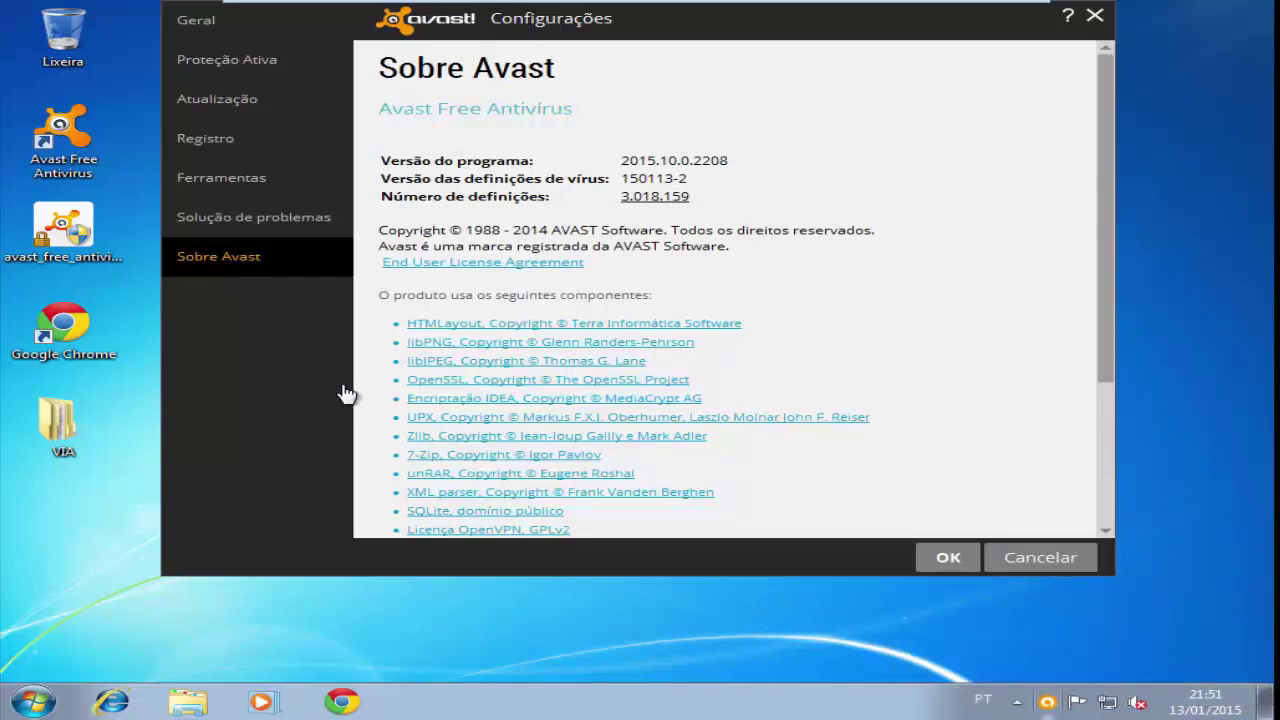
{"action": "left_click", "coordinate": [240, 66]}
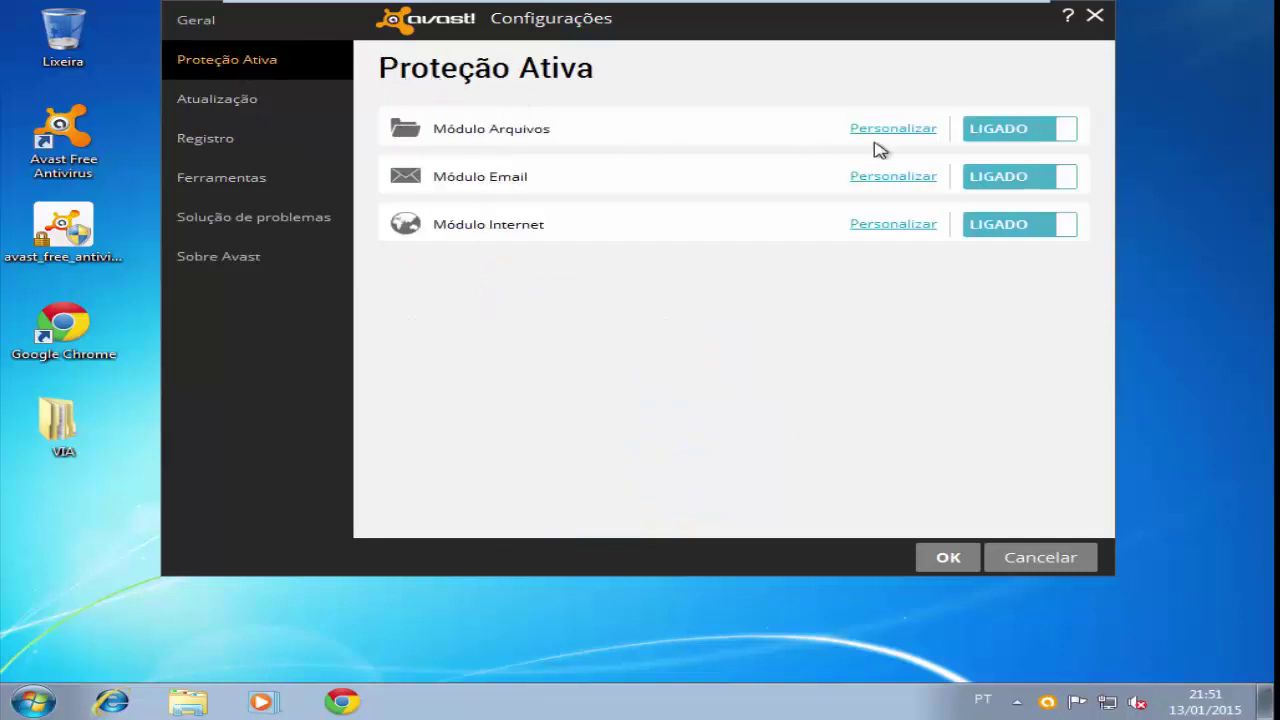
Stop Módulo Arquivos, Módulo Email and Módulo Internet for 10 minutes each.
{"action": "left_click", "coordinate": [999, 134]}
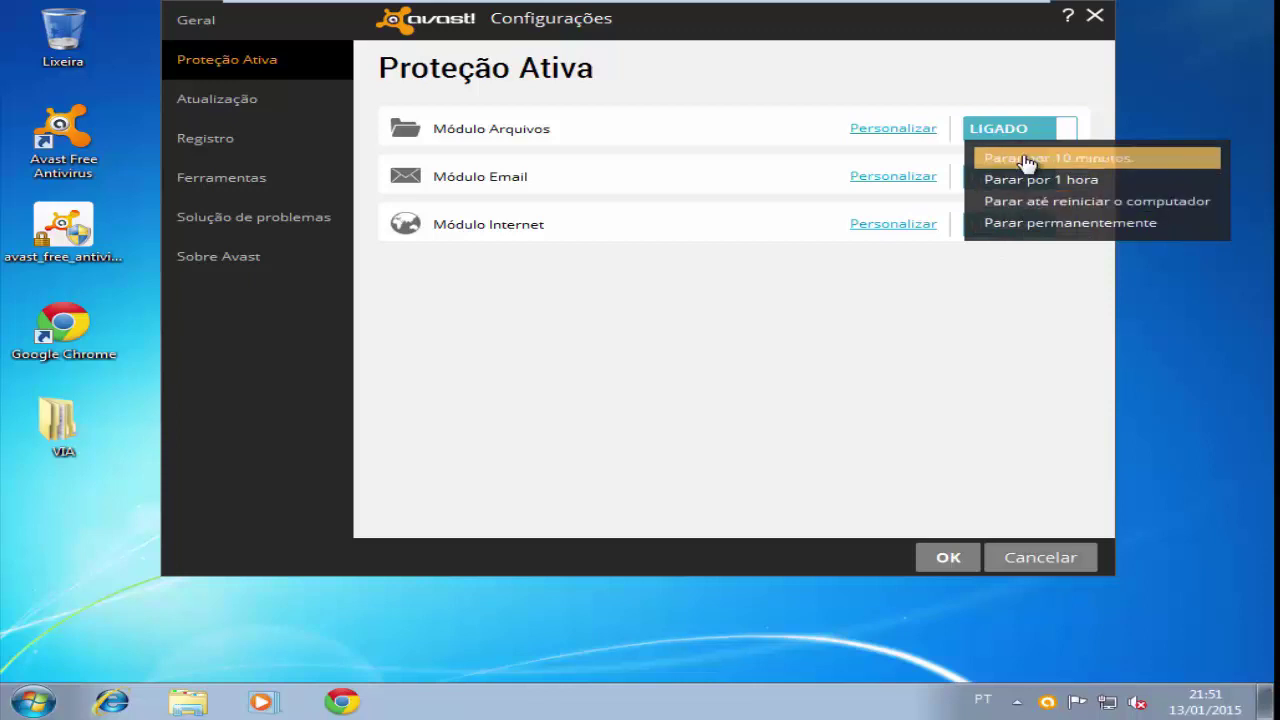
{"action": "left_click", "coordinate": [1027, 163]}
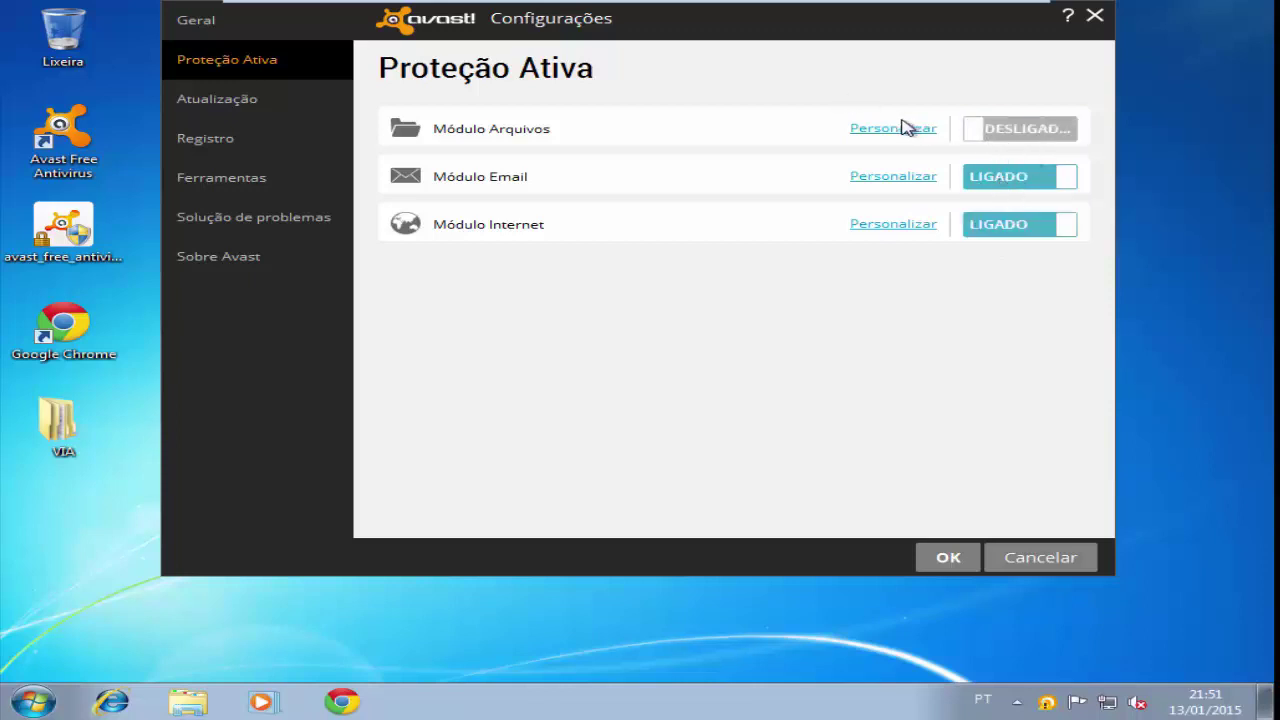
{"action": "left_click", "coordinate": [998, 186]}
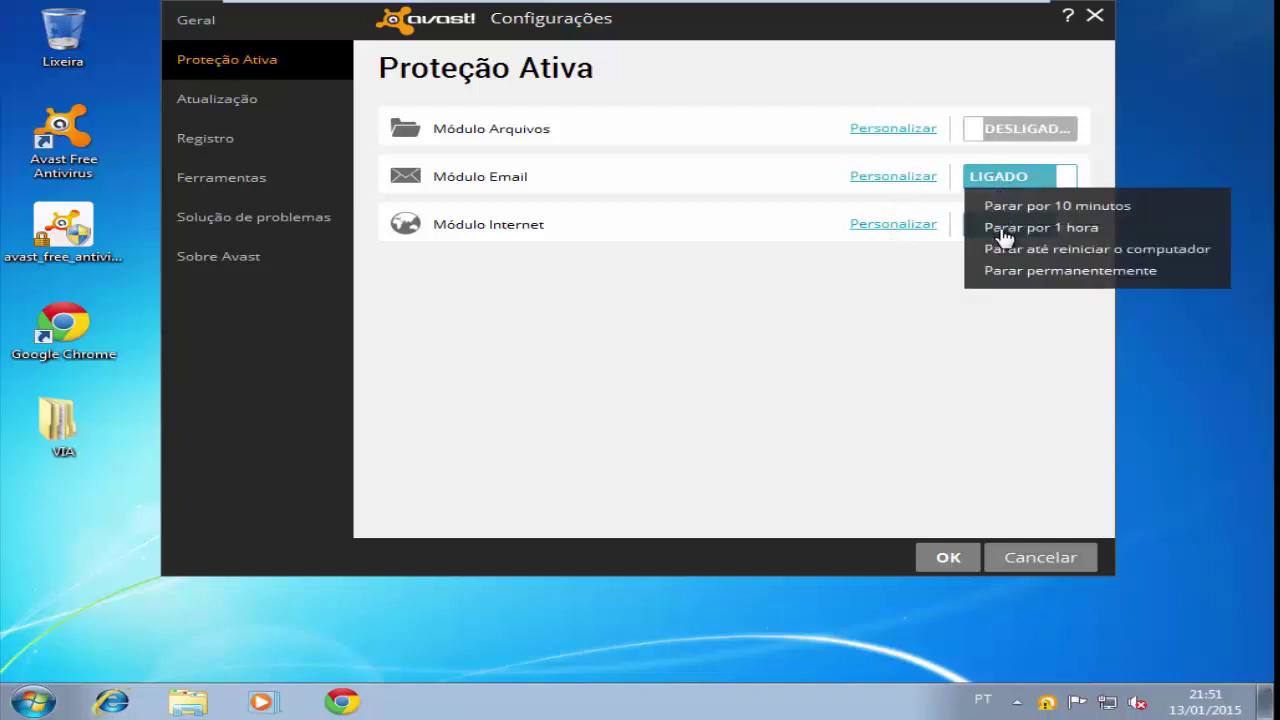
{"action": "left_click", "coordinate": [1006, 207]}
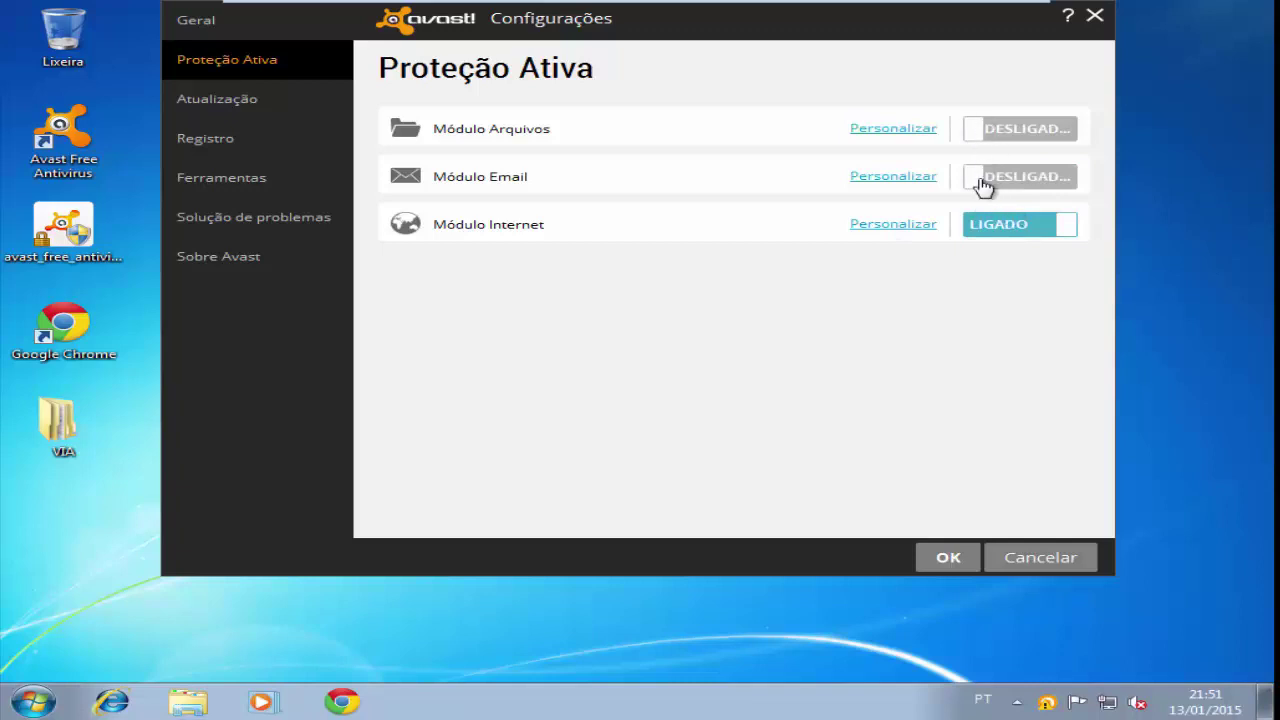
{"action": "left_click", "coordinate": [1000, 232]}
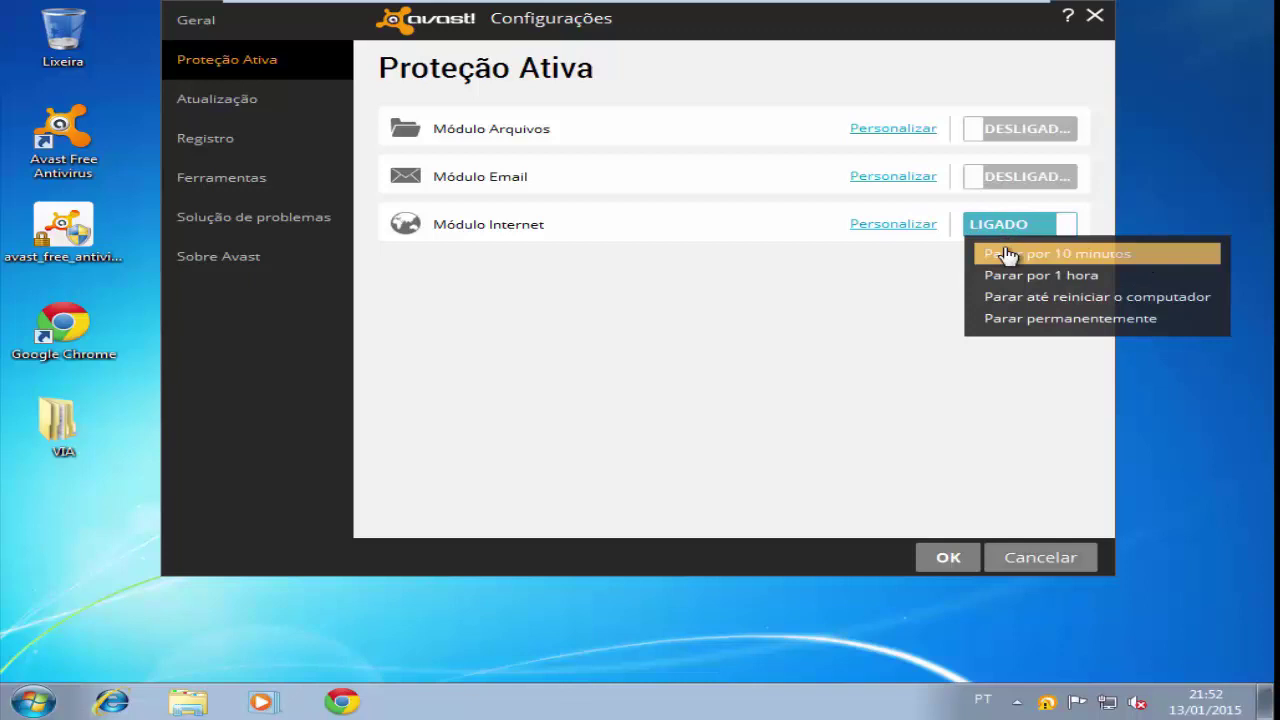
{"action": "left_click", "coordinate": [1007, 255]}
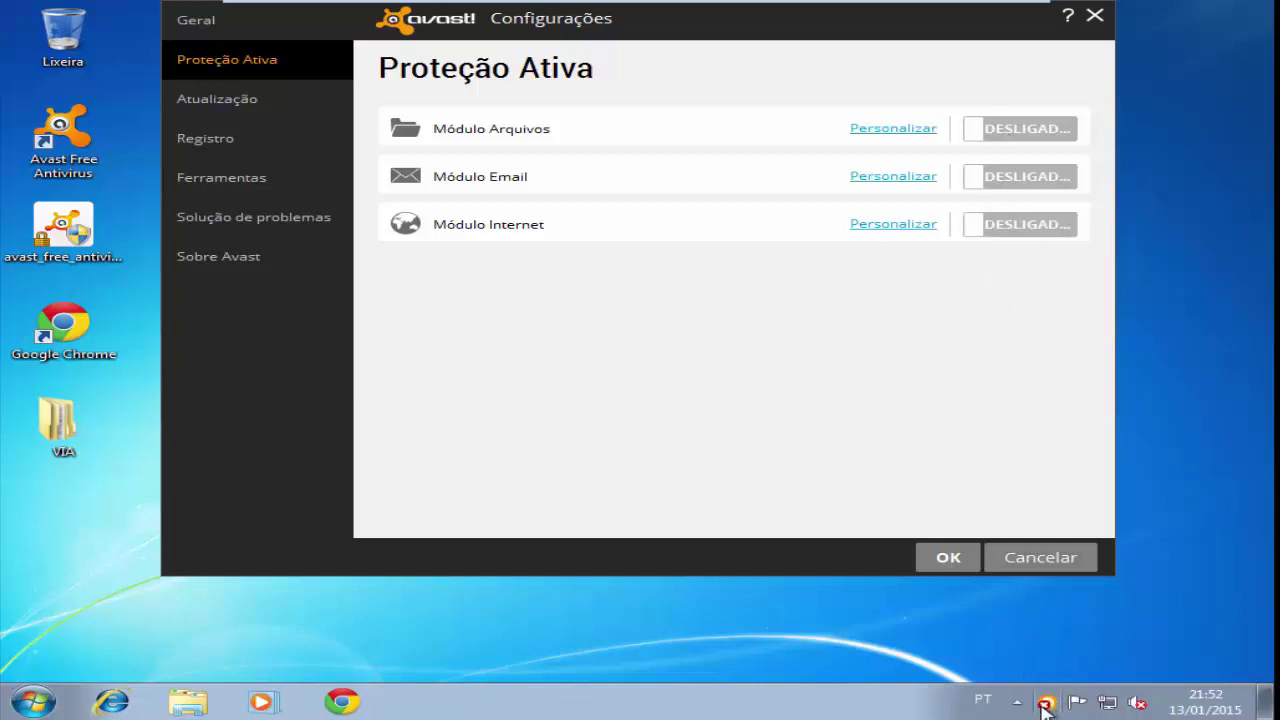
Enable all the stopped Avast modules at once.
{"action": "right_click", "coordinate": [1046, 706]}
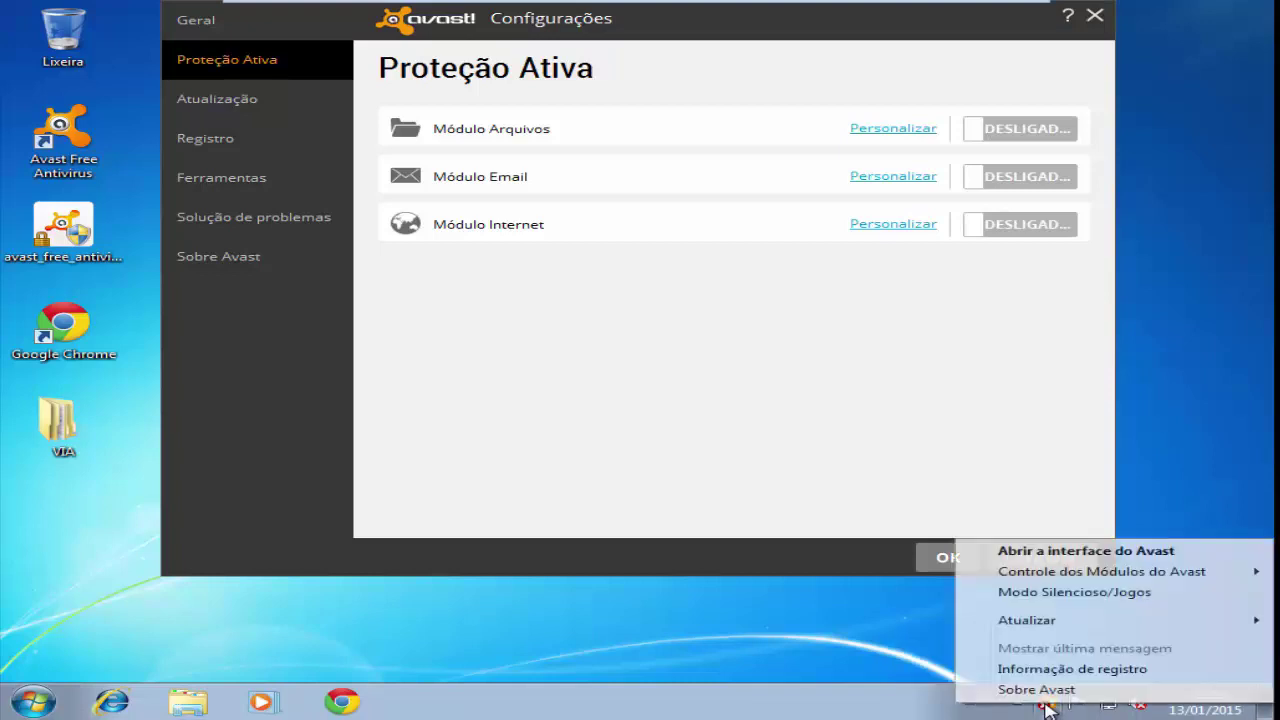
{"action": "mouse_move", "coordinate": [1036, 580]}
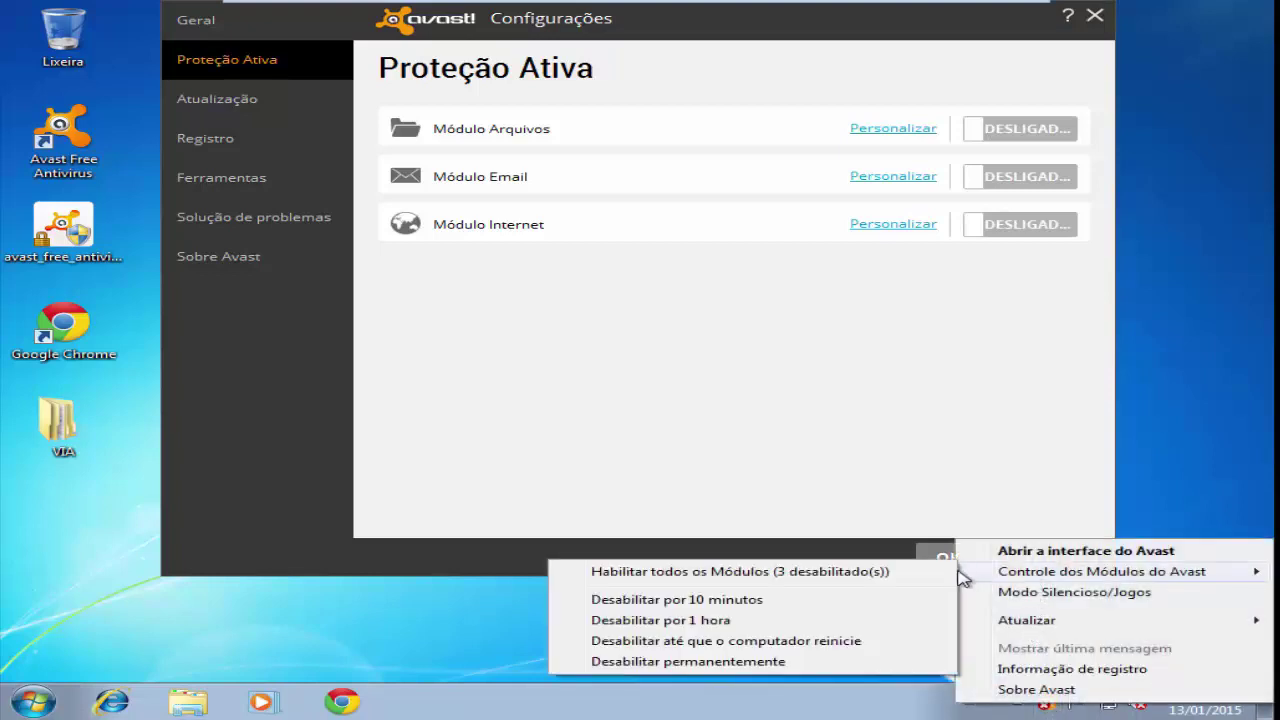
{"action": "left_click", "coordinate": [905, 573]}
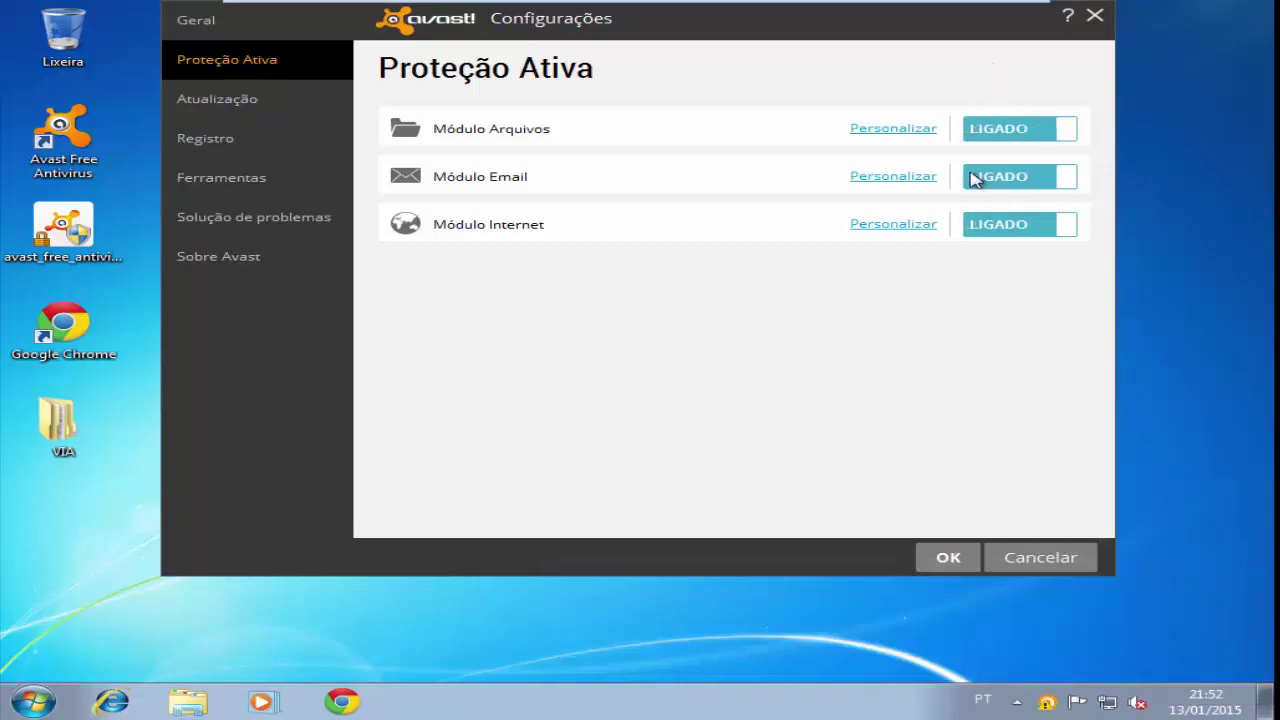
Open the Módulo Arquivos customization and examine its scanning, exclusion, action, advanced, sensitivity and report settings.
{"action": "left_click", "coordinate": [900, 132]}
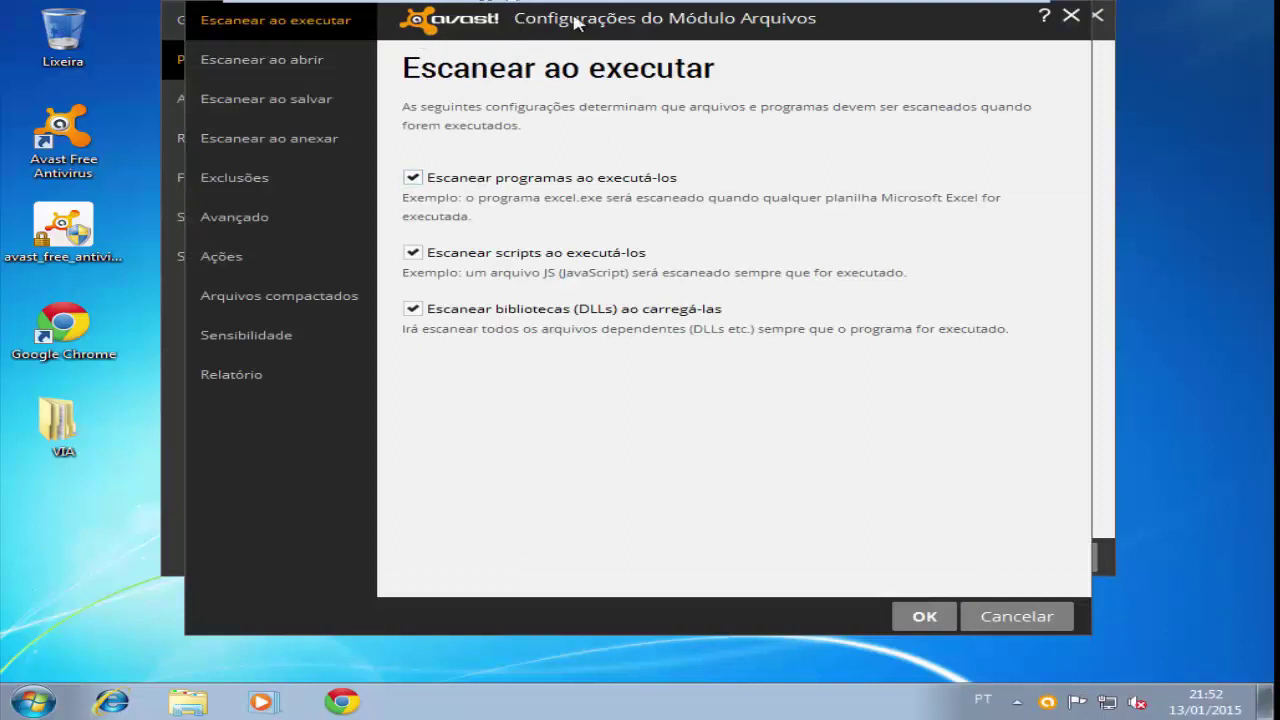
{"action": "left_click_drag", "start_coordinate": [640, 28], "coordinate": [808, 38]}
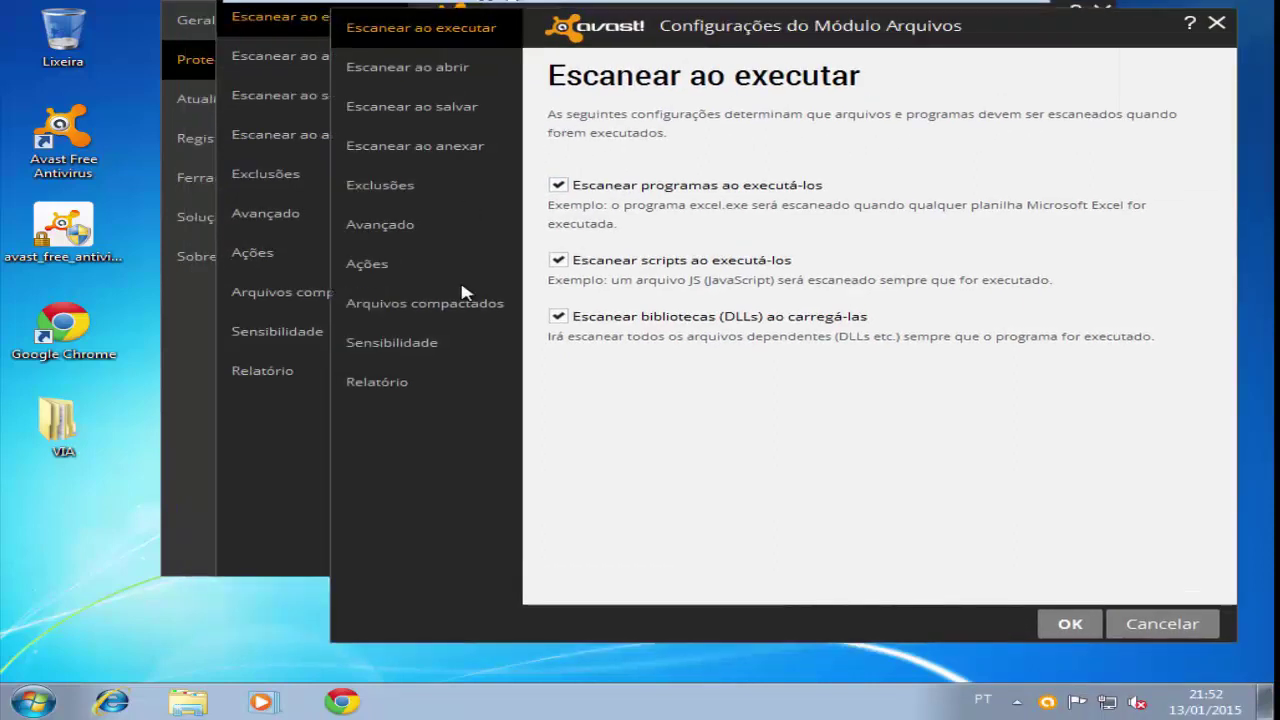
{"action": "left_click", "coordinate": [452, 70]}
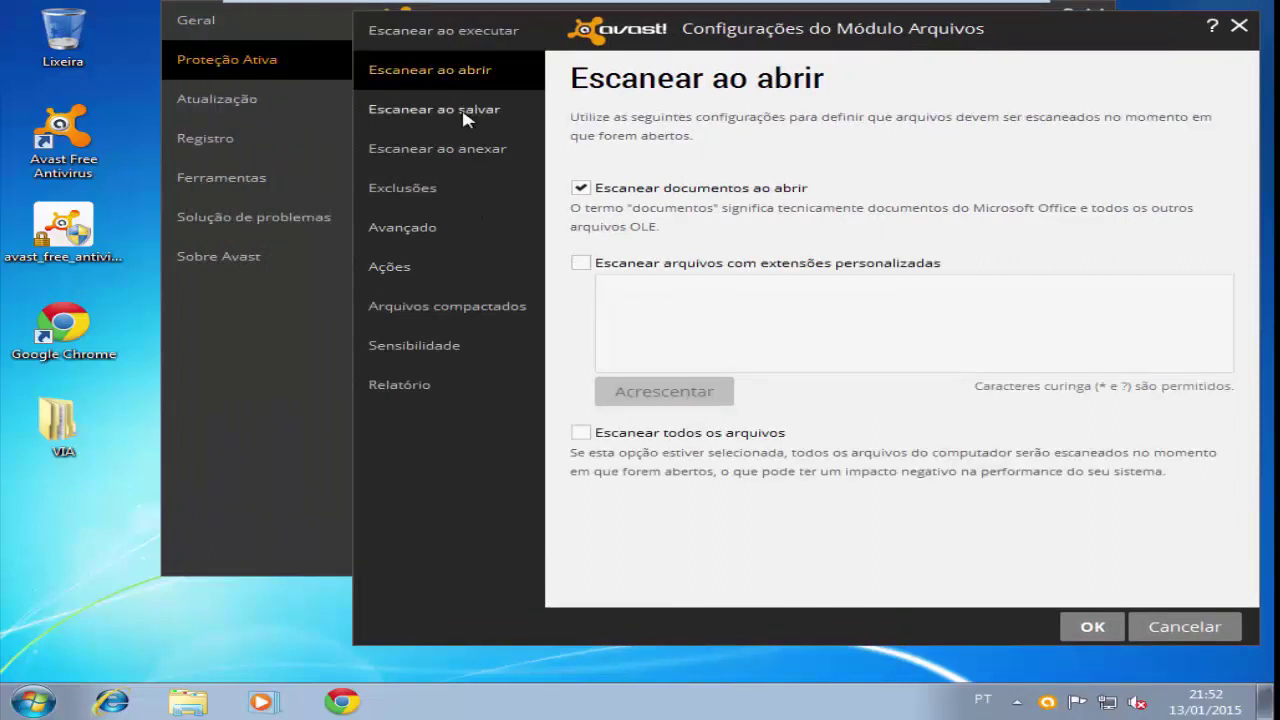
{"action": "left_click", "coordinate": [465, 115]}
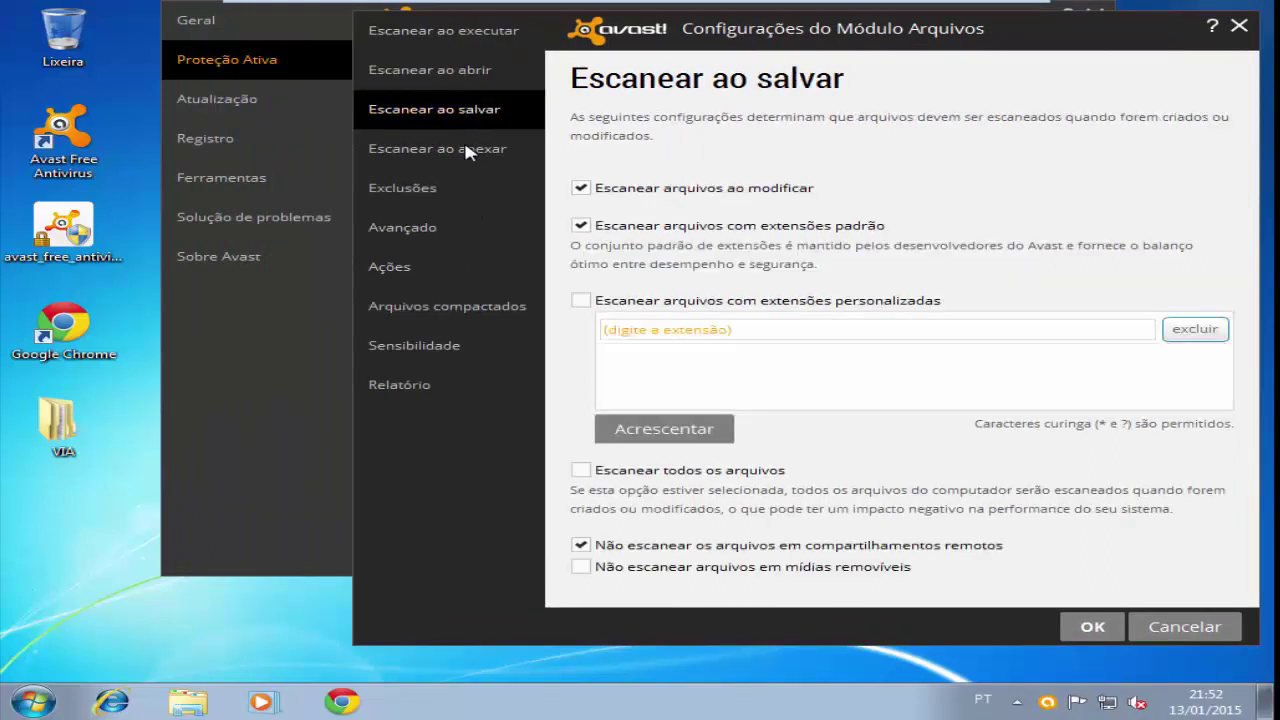
{"action": "left_click", "coordinate": [468, 150]}
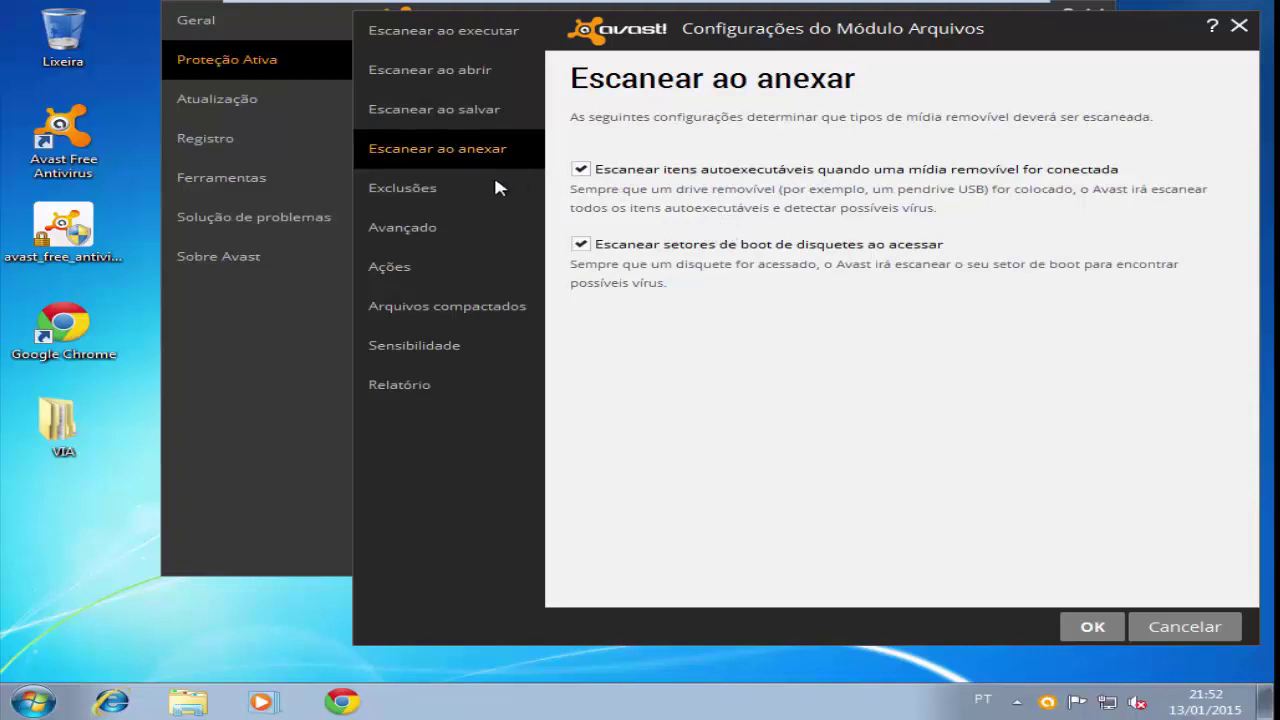
{"action": "left_click", "coordinate": [433, 186]}
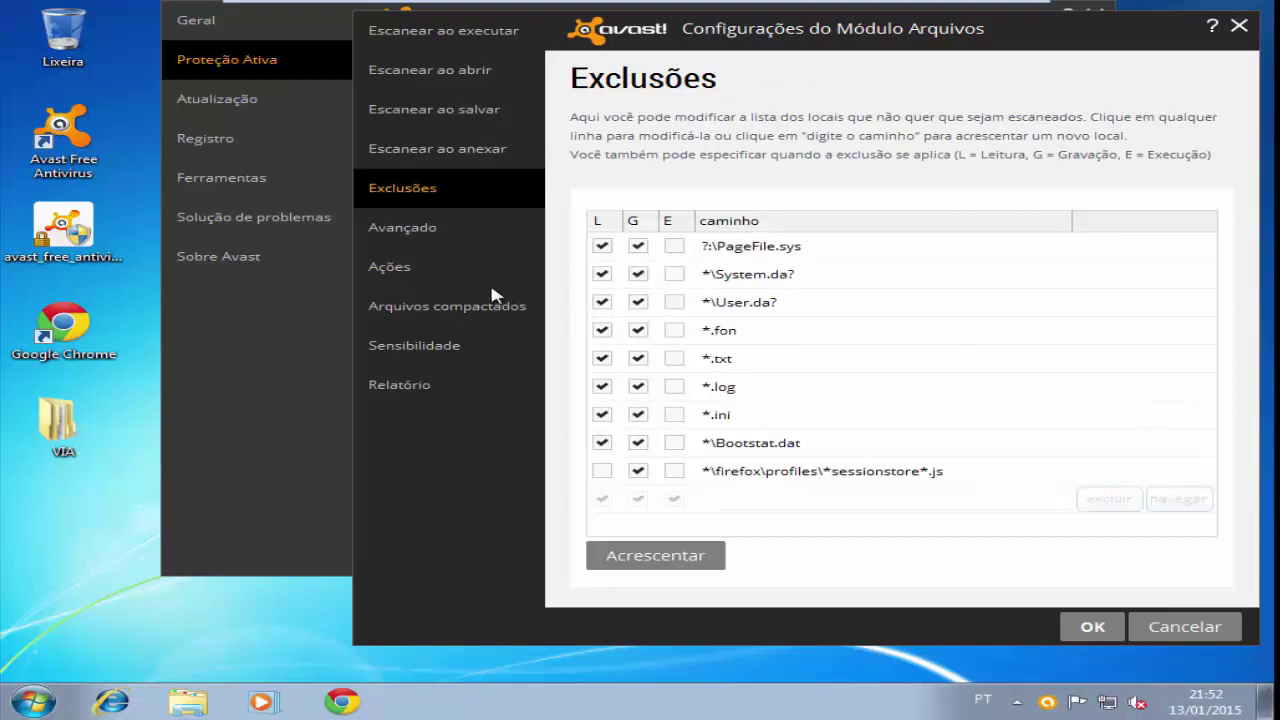
{"action": "left_click", "coordinate": [389, 266]}
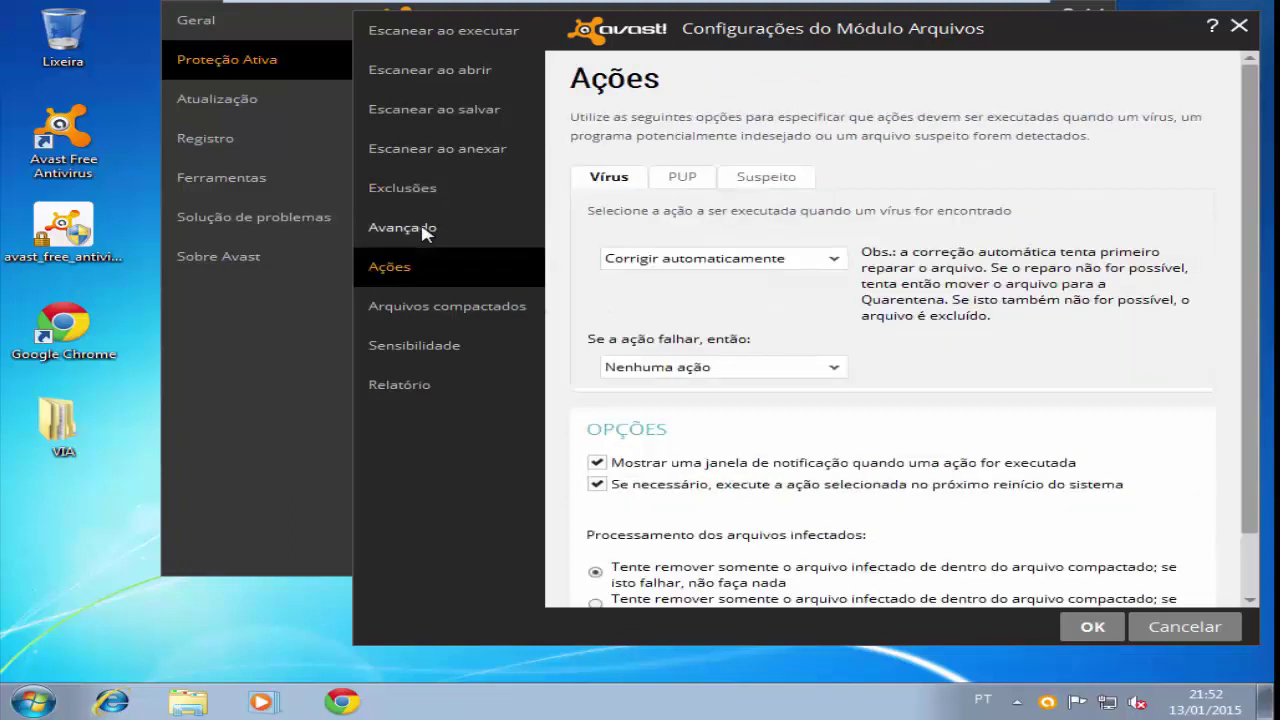
{"action": "left_click", "coordinate": [402, 227]}
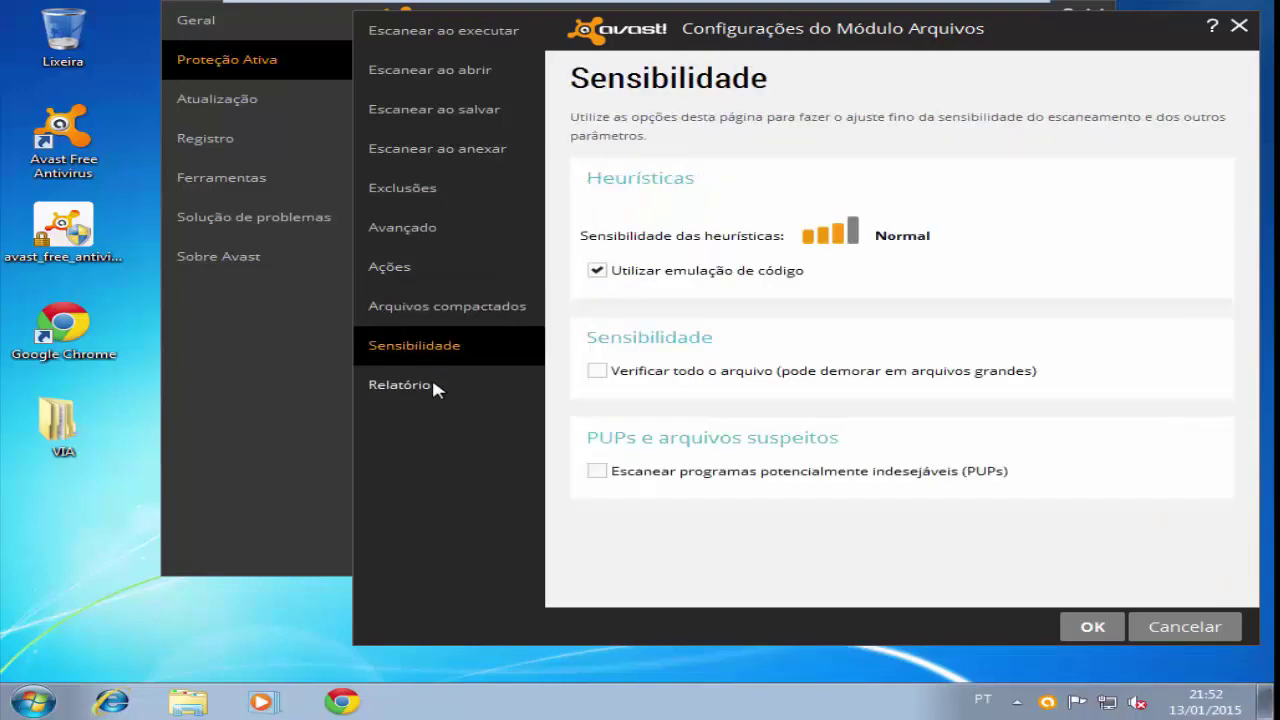
{"action": "left_click", "coordinate": [431, 380]}
Enable scanning for PUPs and checking of whole files in the Módulo Arquivos sensitivity settings, and save.
{"action": "left_click", "coordinate": [433, 350]}
{"action": "left_click", "coordinate": [597, 471]}
{"action": "left_click", "coordinate": [597, 371]}
{"action": "left_click", "coordinate": [1082, 630]}
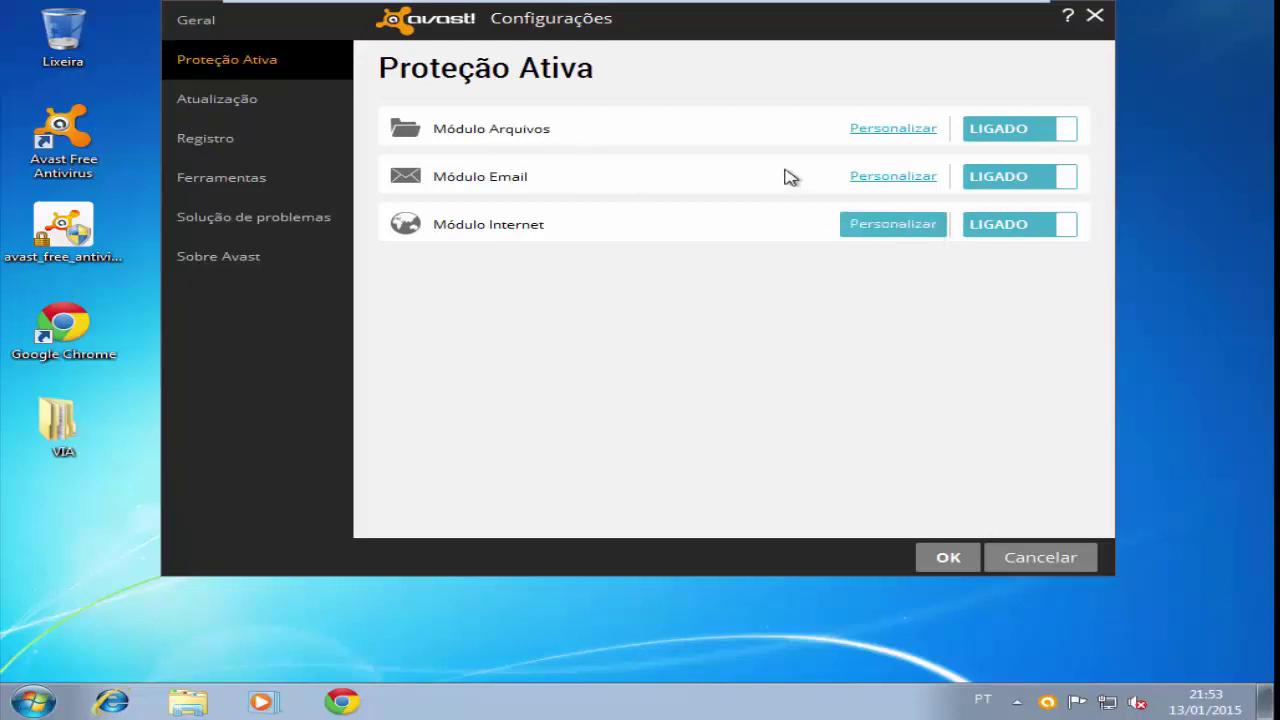
Enable scanning for potentially unwanted programs (PUPs) in the Módulo Internet sensitivity settings, and save the Avast settings.
{"action": "left_click", "coordinate": [866, 233]}
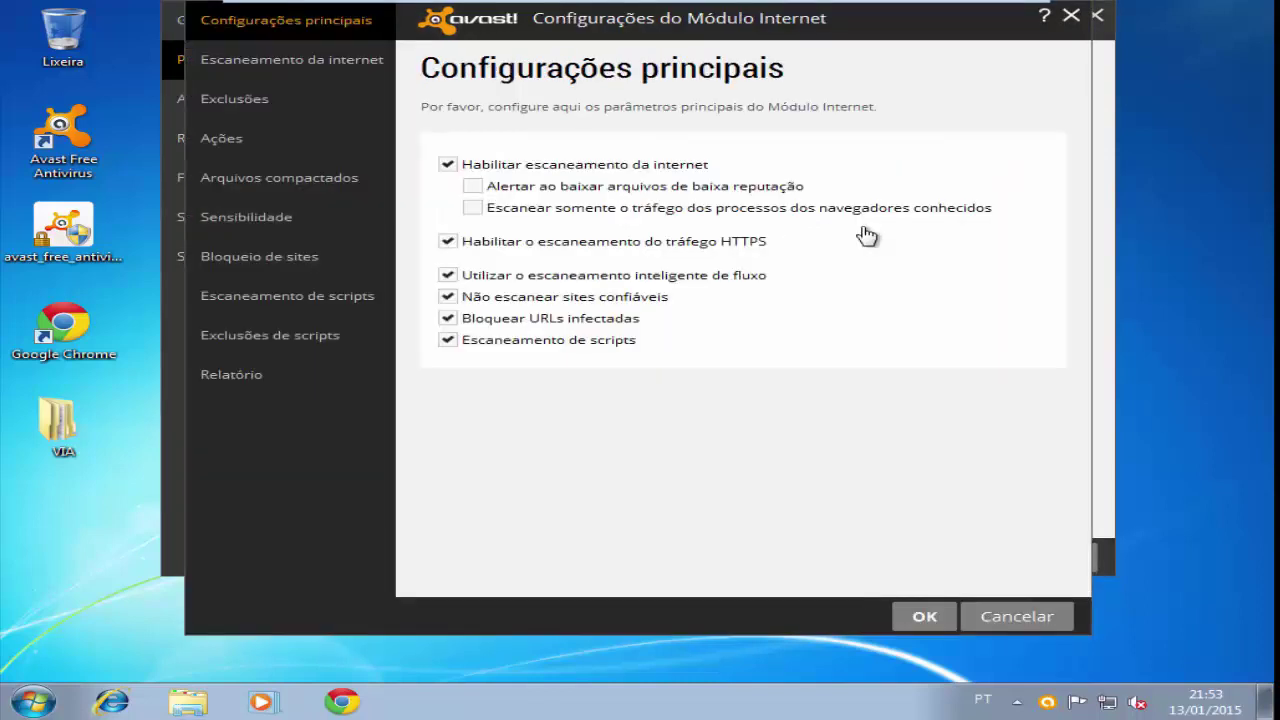
{"action": "left_click", "coordinate": [270, 335]}
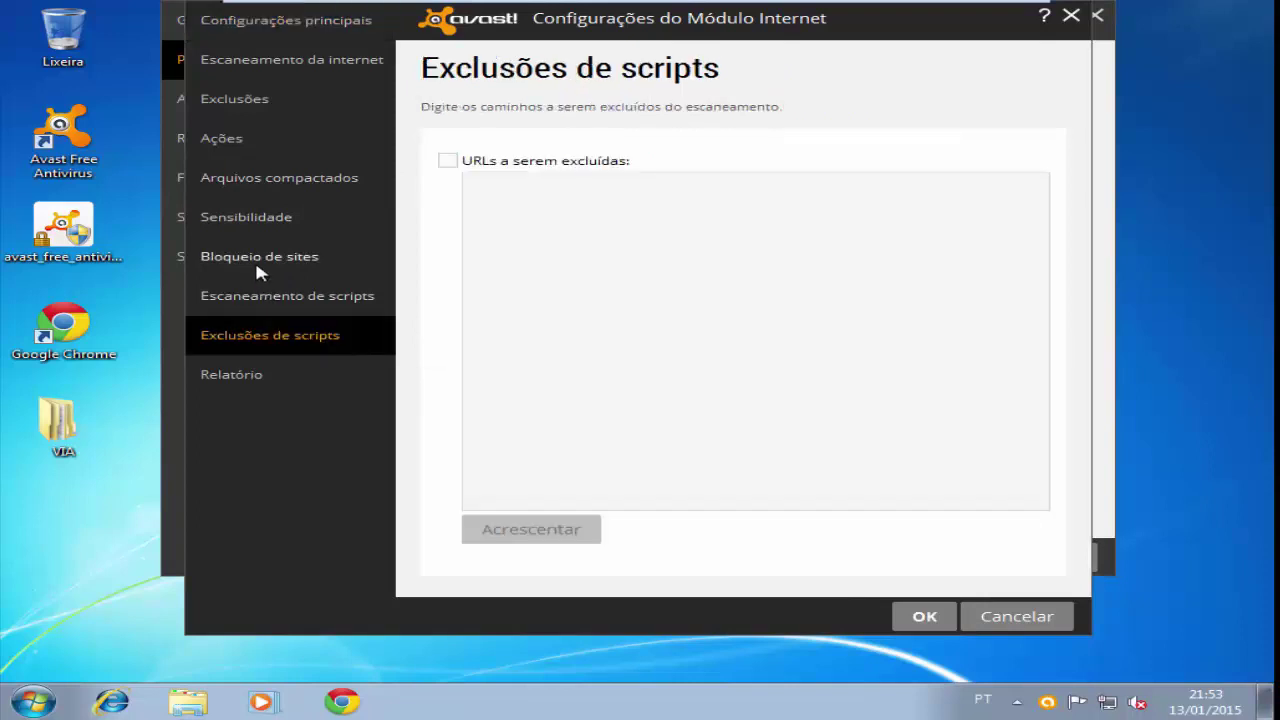
{"action": "left_click", "coordinate": [259, 260]}
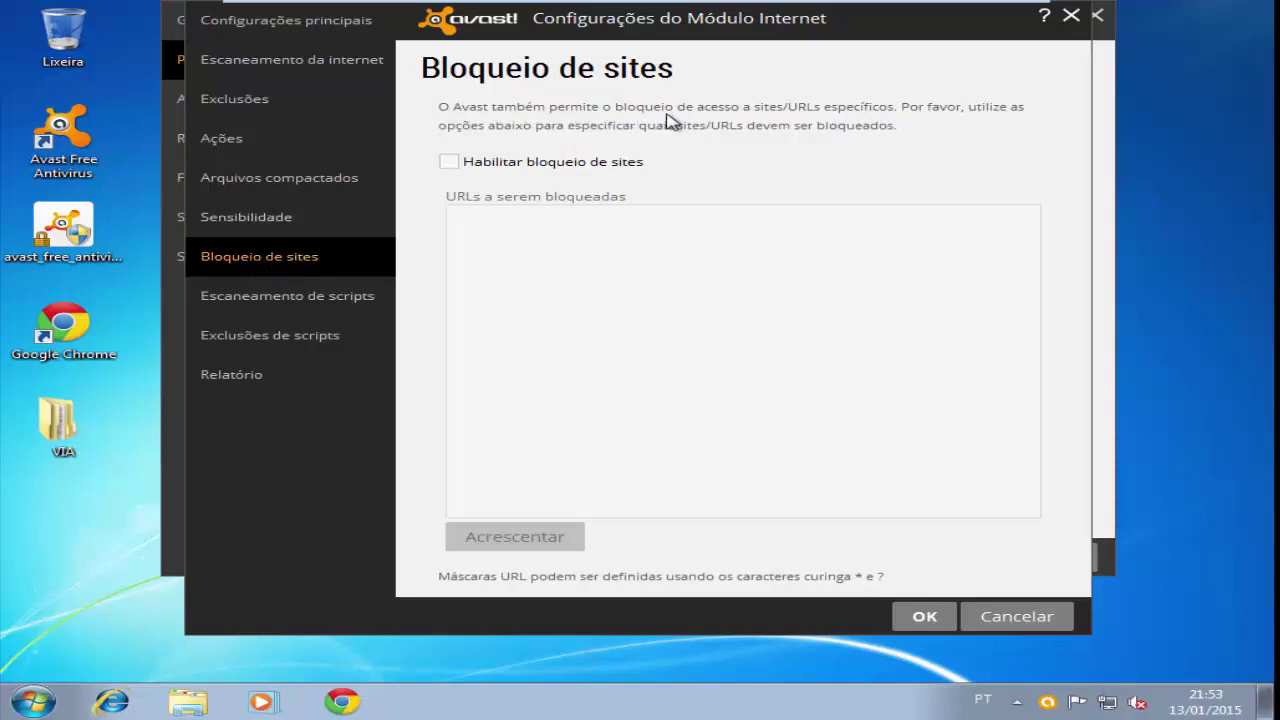
{"action": "left_click", "coordinate": [280, 214]}
{"action": "left_click", "coordinate": [279, 188]}
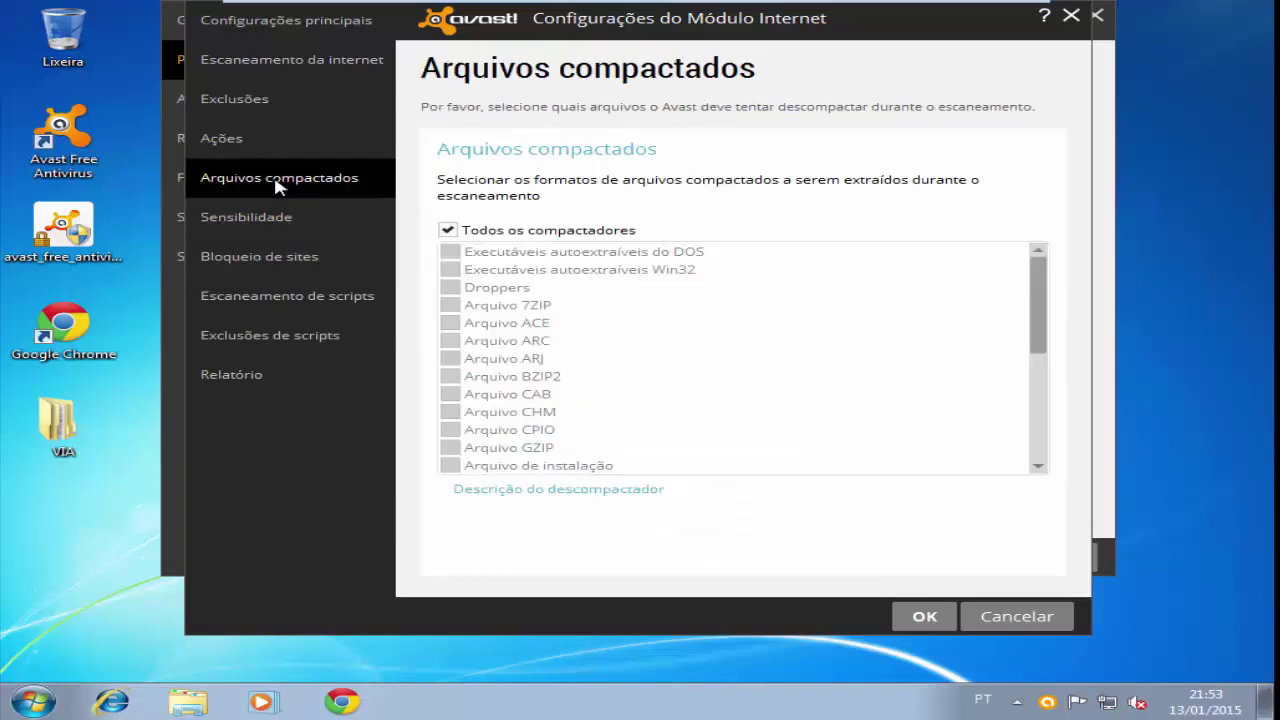
{"action": "left_click", "coordinate": [268, 220]}
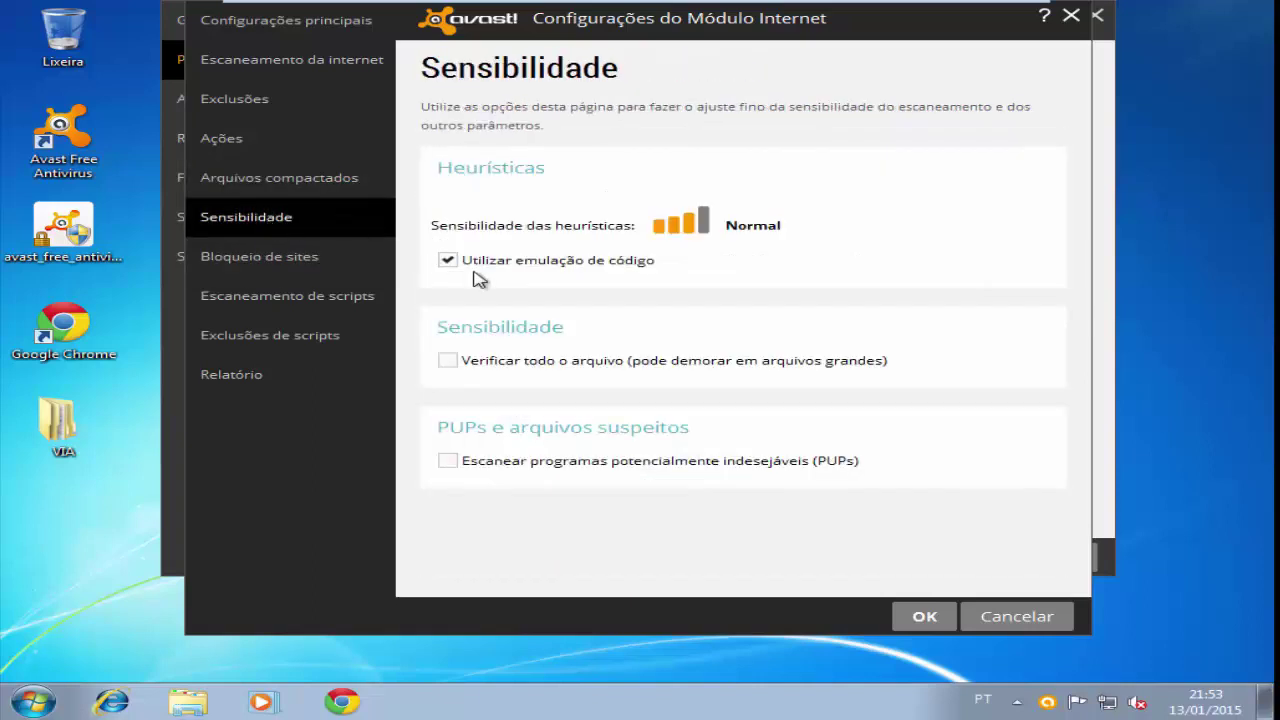
{"action": "left_click", "coordinate": [448, 463]}
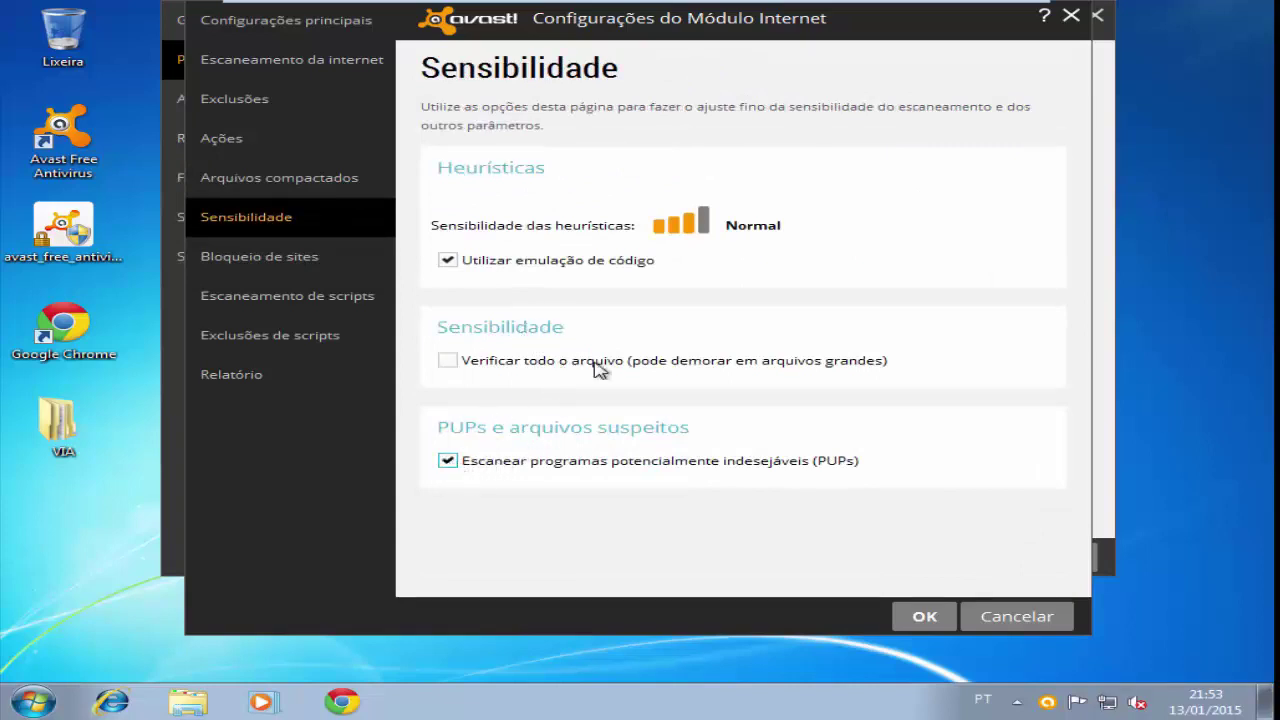
{"action": "left_click", "coordinate": [917, 620]}
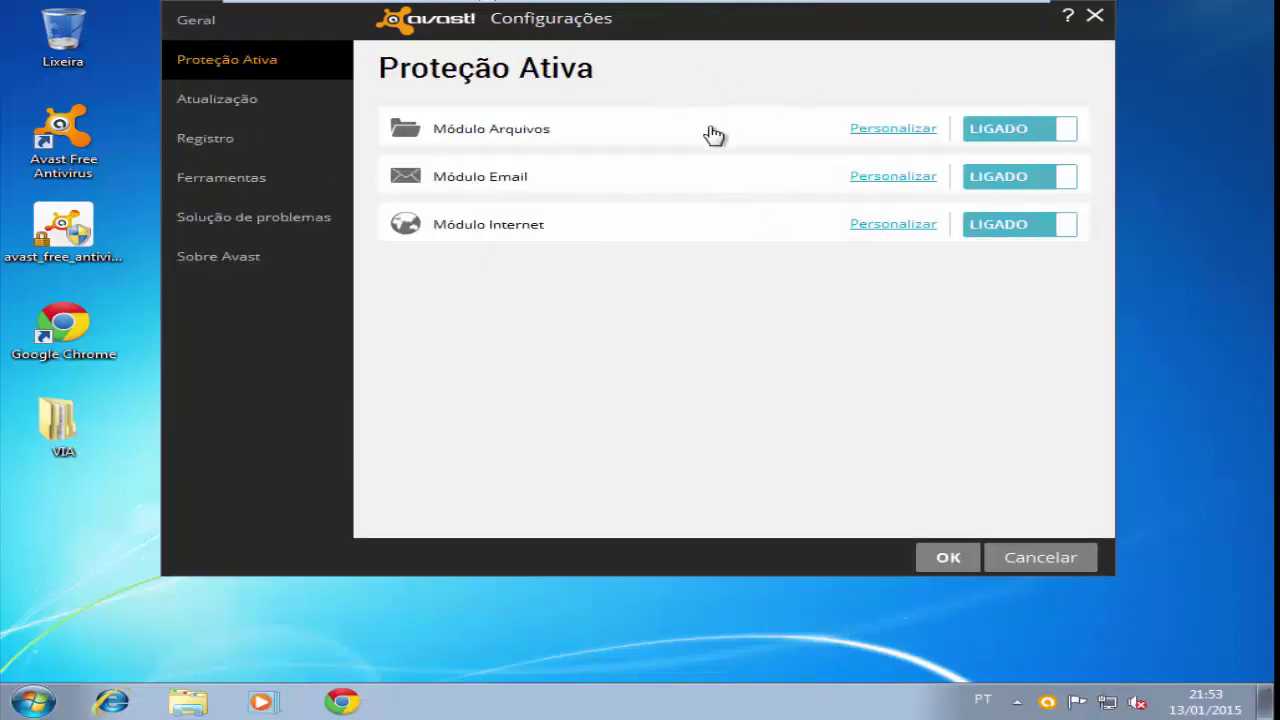
{"action": "left_click", "coordinate": [942, 558]}
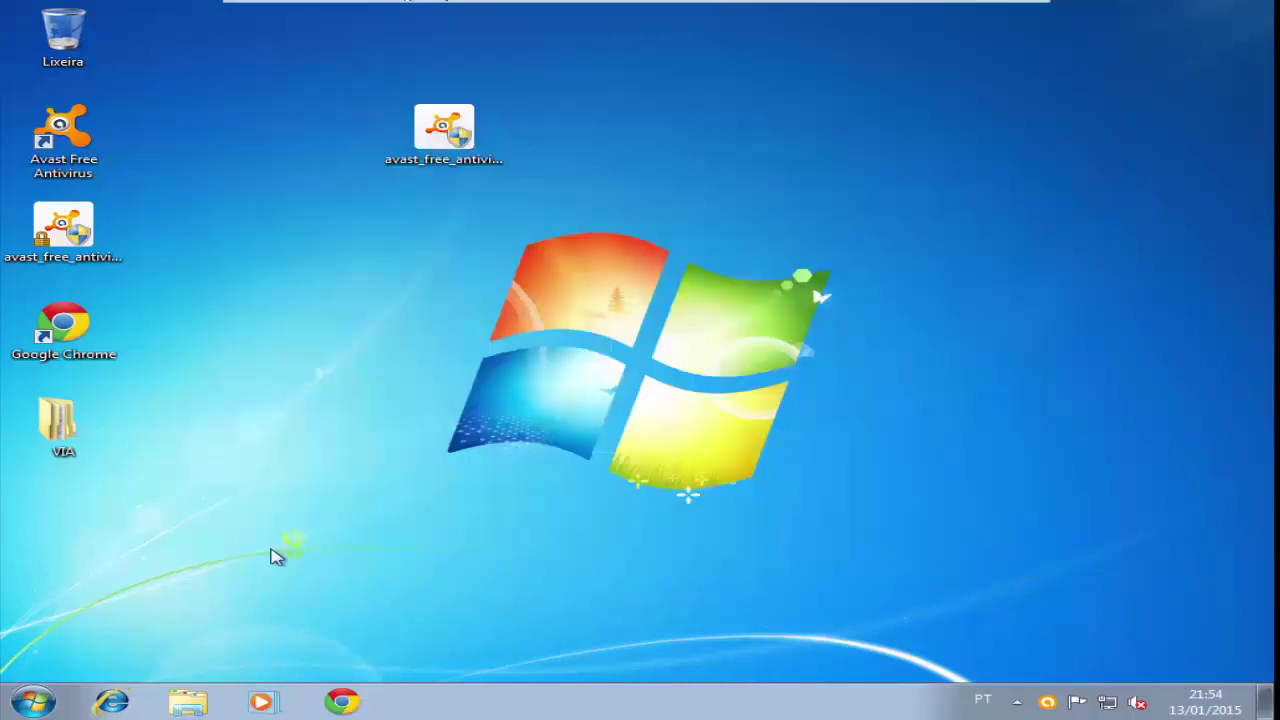
{"action": "mouse_move", "coordinate": [397, 4]}
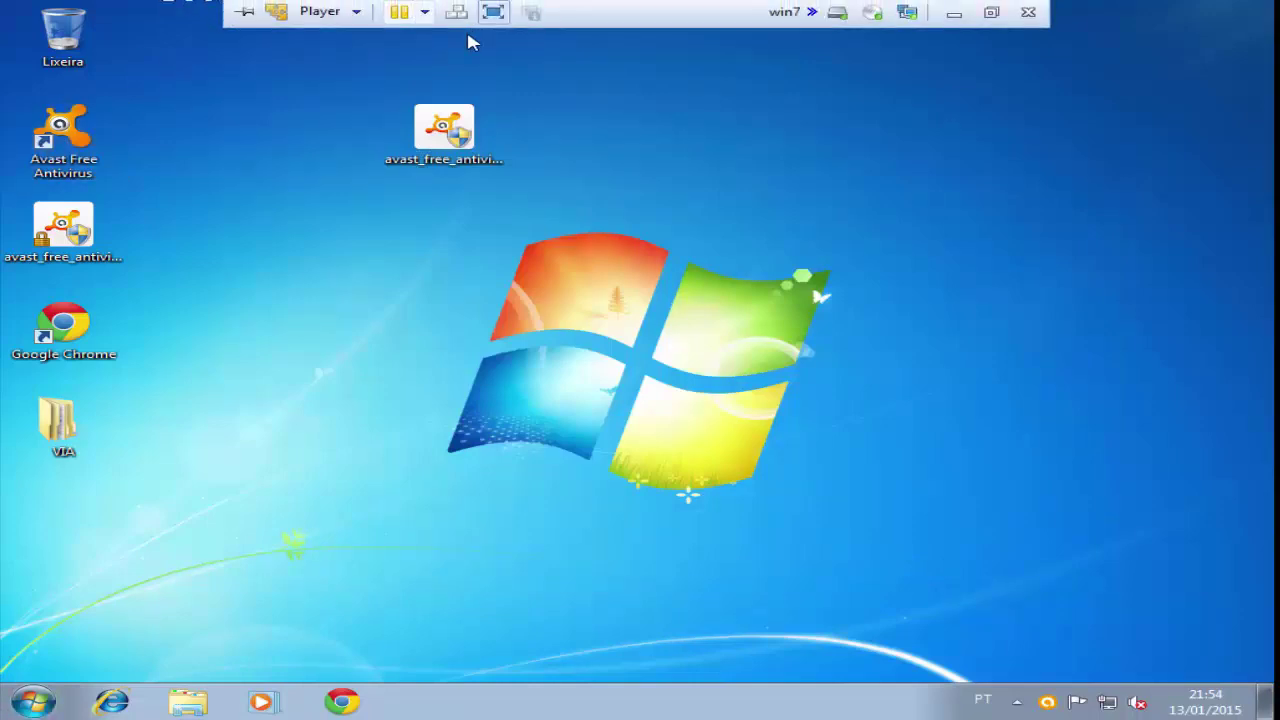